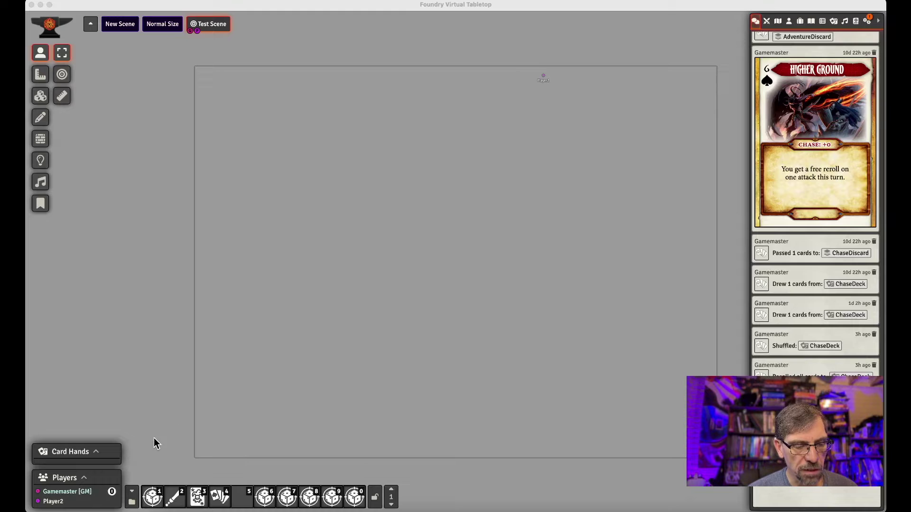
- Run the Load Cards macro, then review the instructions at the start of its script and save the macro
{"action": "left_click", "coordinate": [158, 495]}
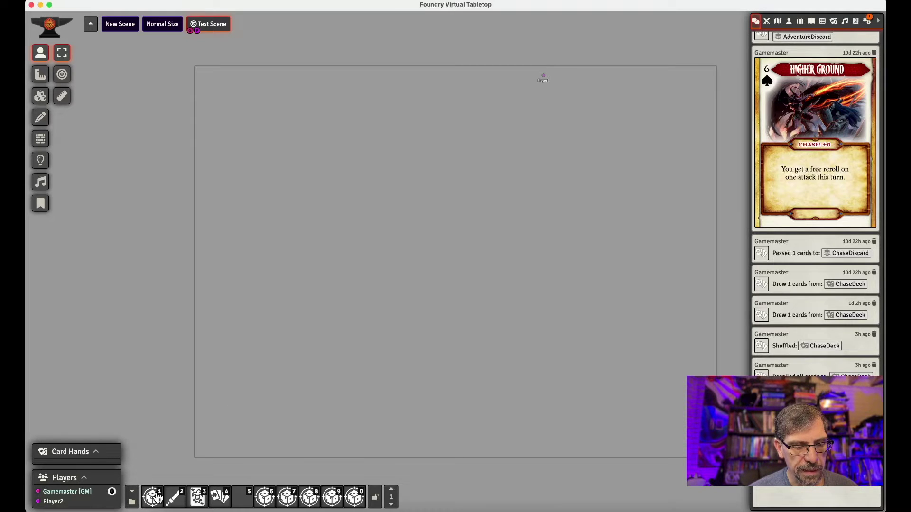
{"action": "left_click", "coordinate": [158, 495]}
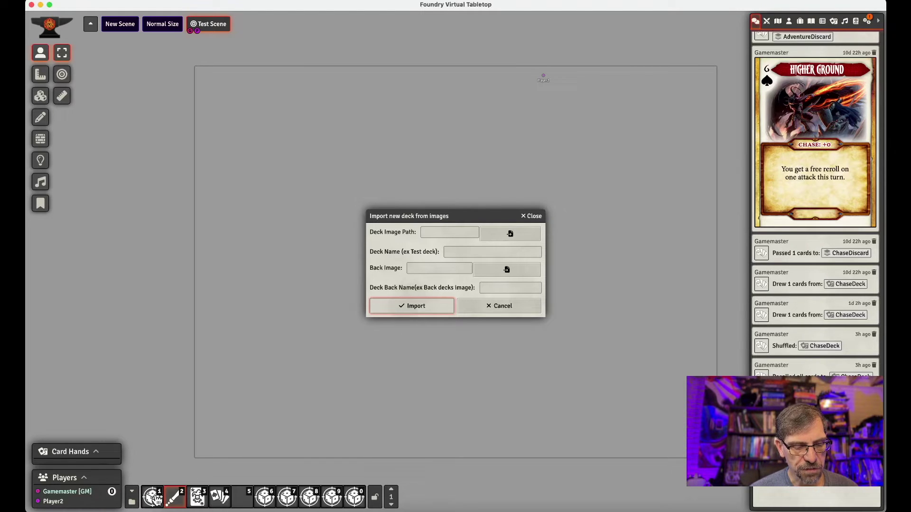
{"action": "right_click", "coordinate": [153, 496]}
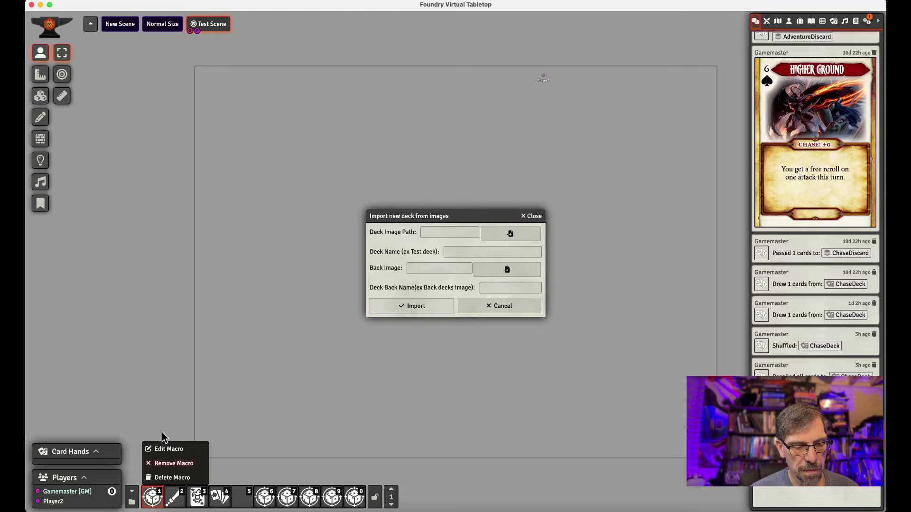
{"action": "left_click", "coordinate": [162, 450]}
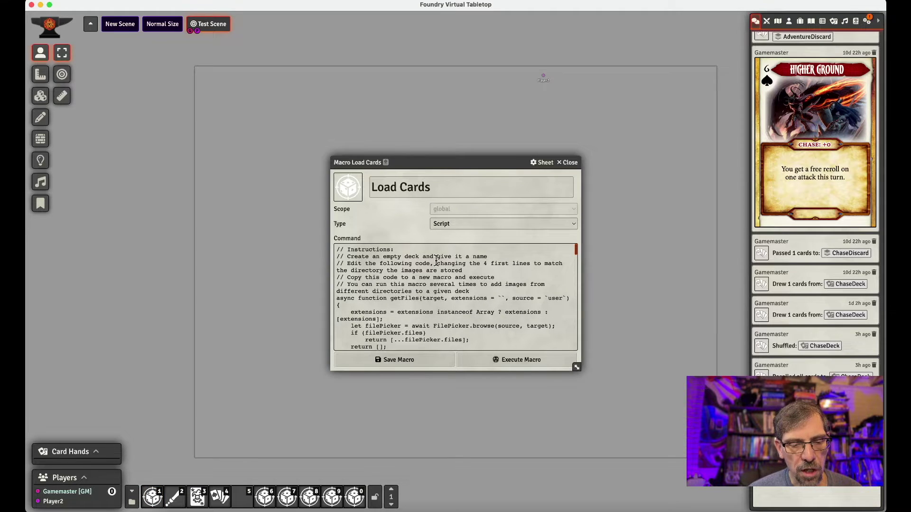
{"action": "triple_click", "coordinate": [427, 284]}
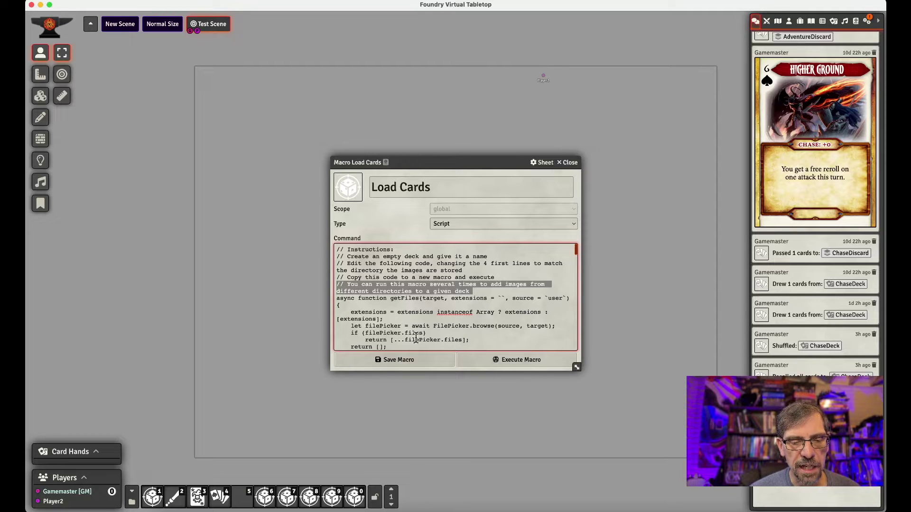
{"action": "left_click", "coordinate": [439, 360]}
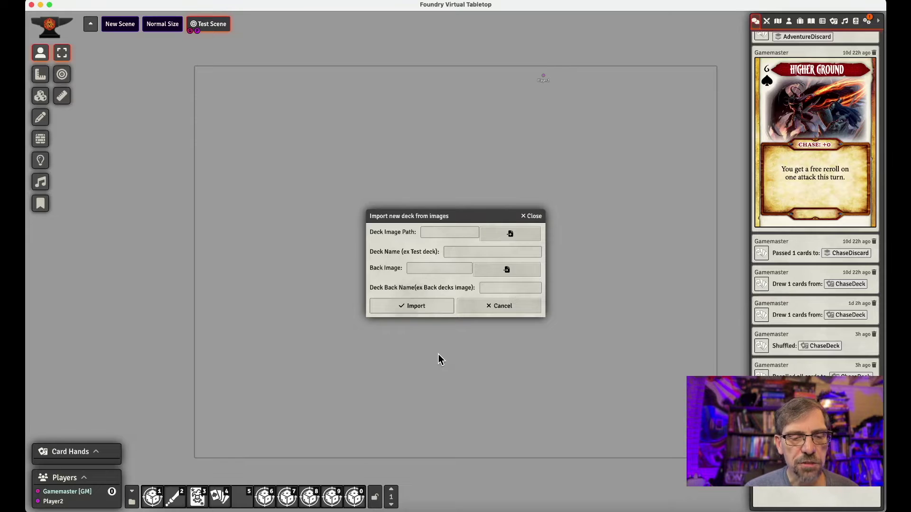
- View the directory browser for the deck image path, and close it and the deck import dialog without importing
{"action": "left_click", "coordinate": [510, 244]}
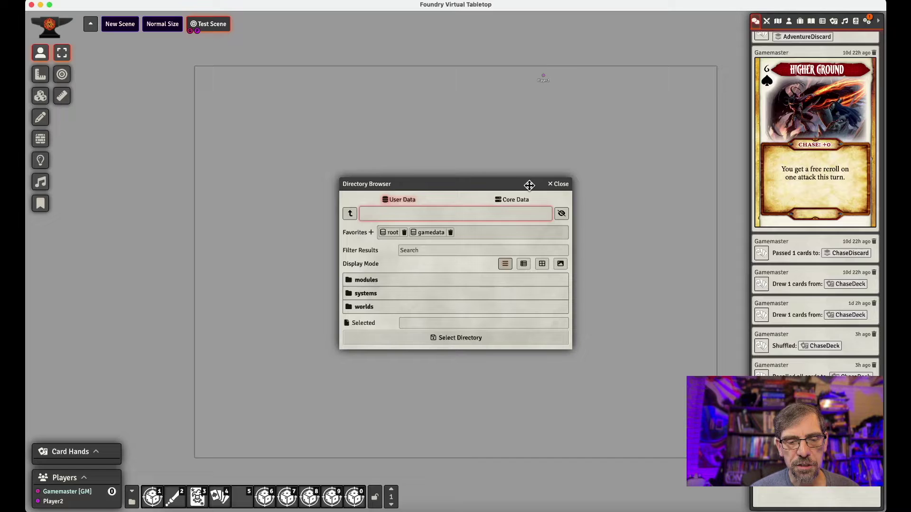
{"action": "left_click", "coordinate": [555, 185]}
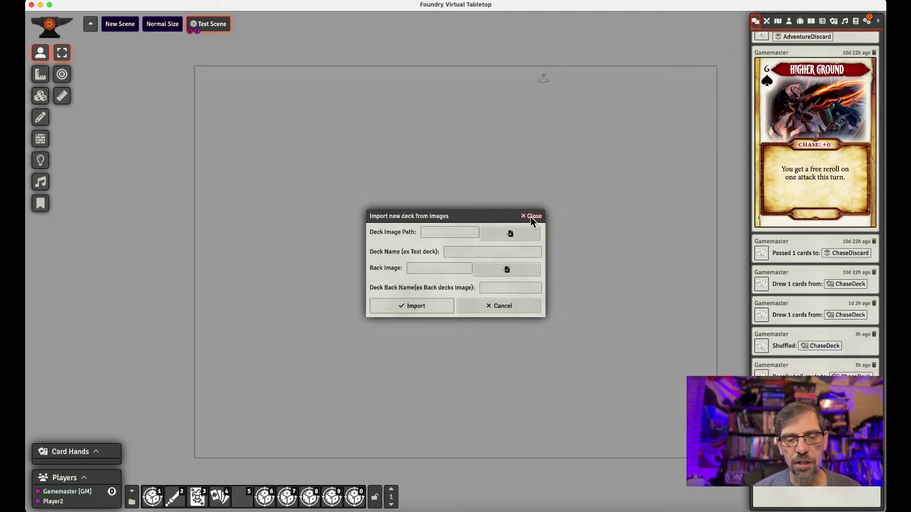
{"action": "left_click", "coordinate": [530, 217]}
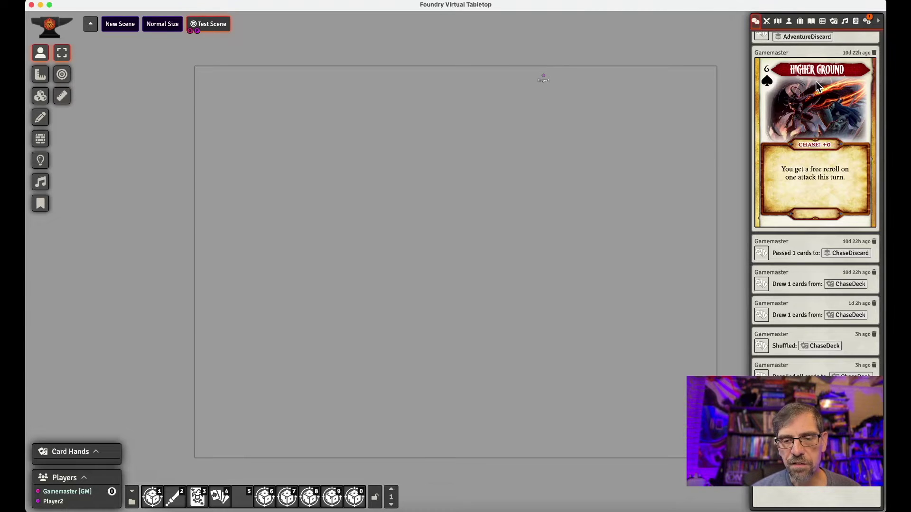
- Examine the list of cards in the ChaseDeck card stack and close it
{"action": "left_click", "coordinate": [832, 22]}
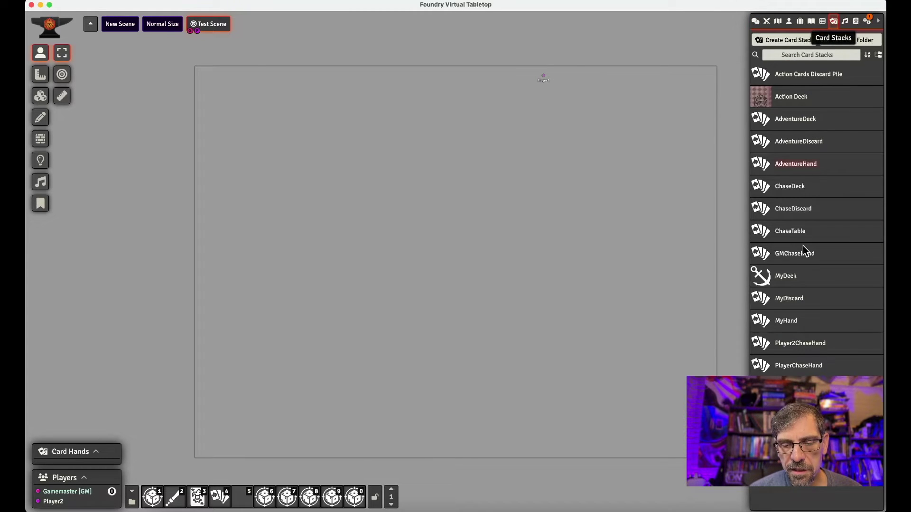
{"action": "left_click", "coordinate": [787, 187]}
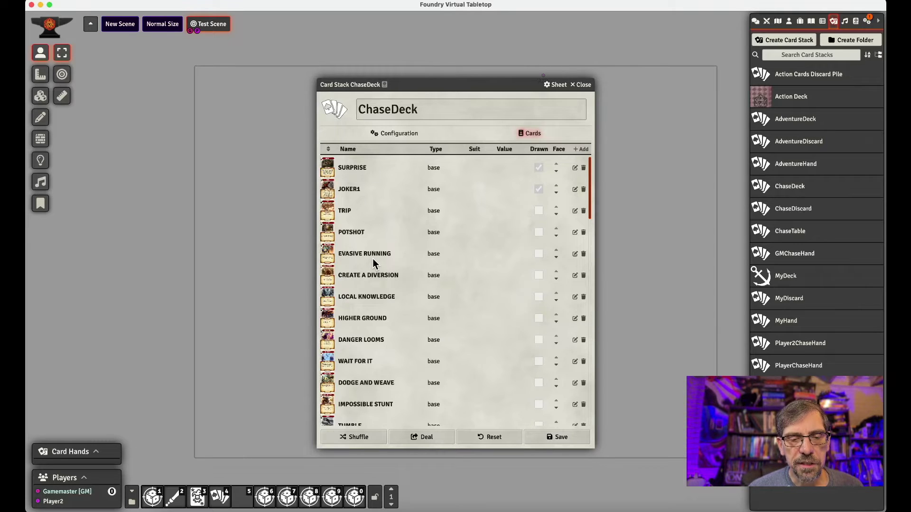
{"action": "left_click", "coordinate": [581, 87]}
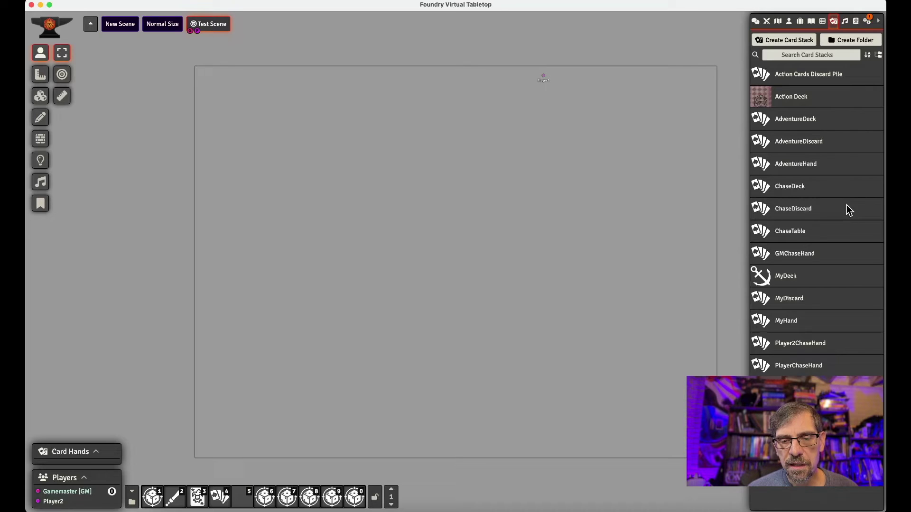
- Check the stack types available for a new card stack and close the creation dialog without creating one
{"action": "left_click", "coordinate": [807, 42]}
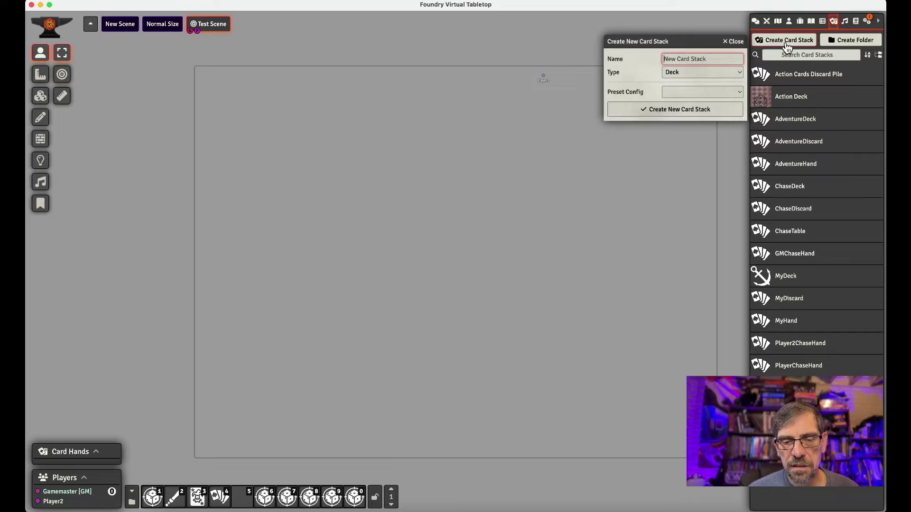
{"action": "left_click", "coordinate": [726, 72]}
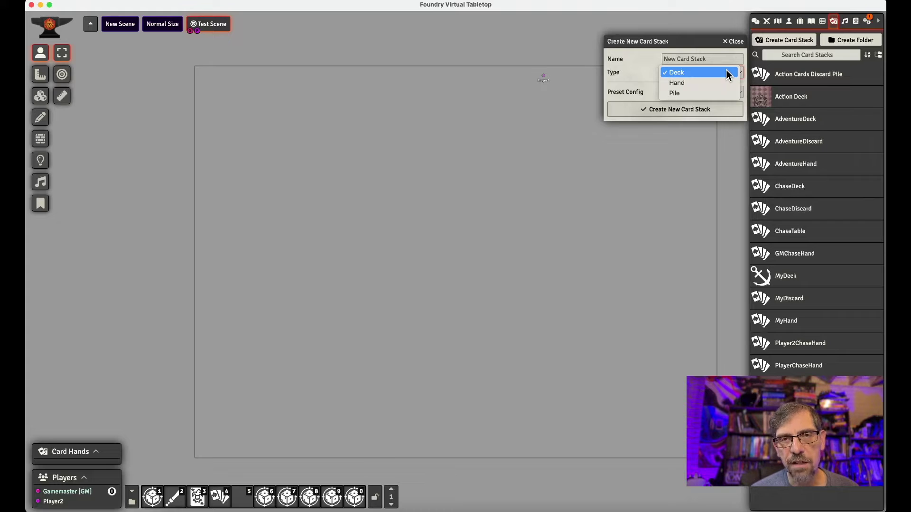
{"action": "left_click", "coordinate": [736, 42]}
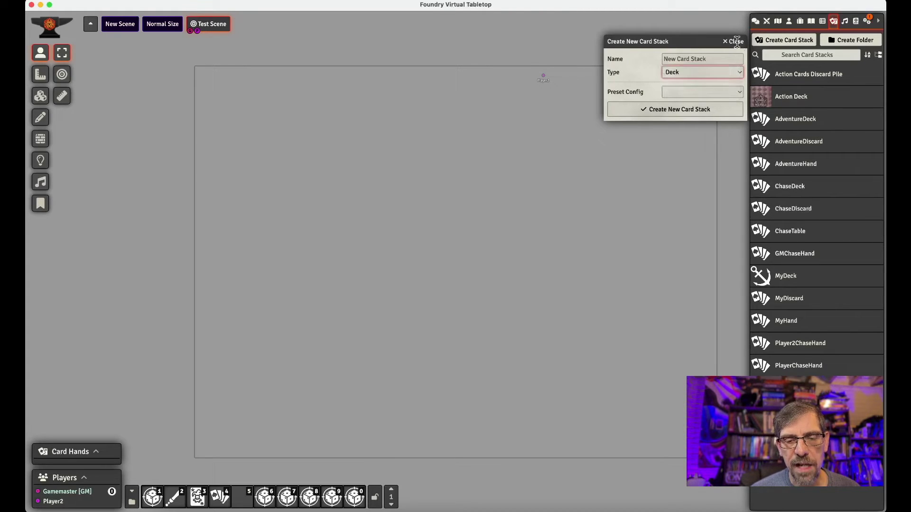
{"action": "left_click", "coordinate": [736, 42]}
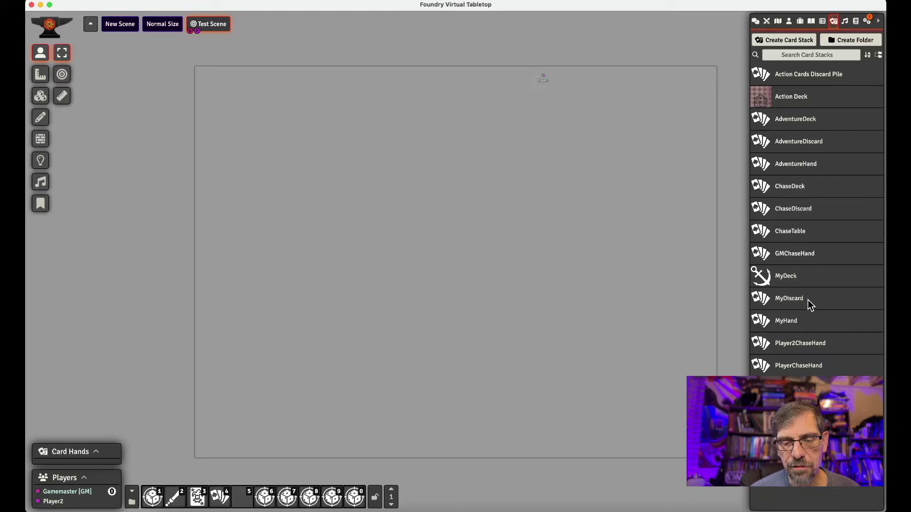
- Check the pass-to destinations for playing the SURPRISE card from GMChaseHand, and close the hand without playing it
{"action": "left_click", "coordinate": [786, 259]}
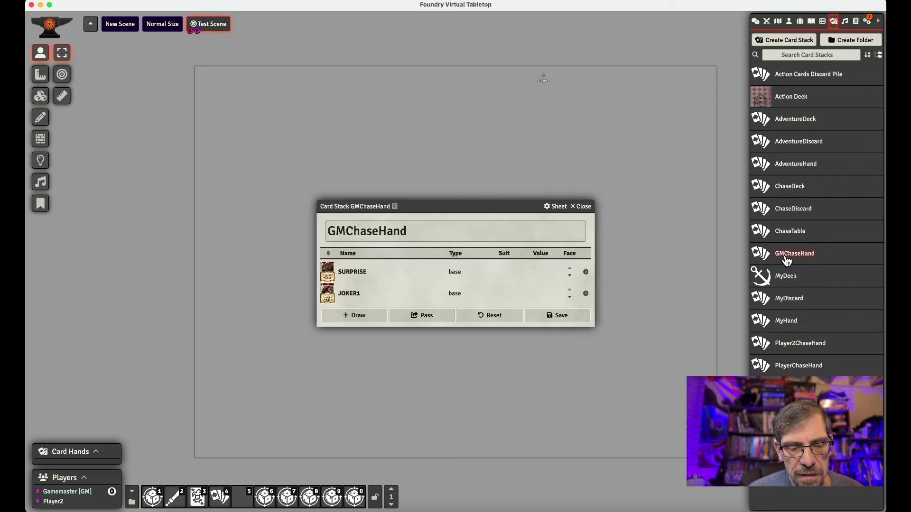
{"action": "left_click", "coordinate": [586, 275]}
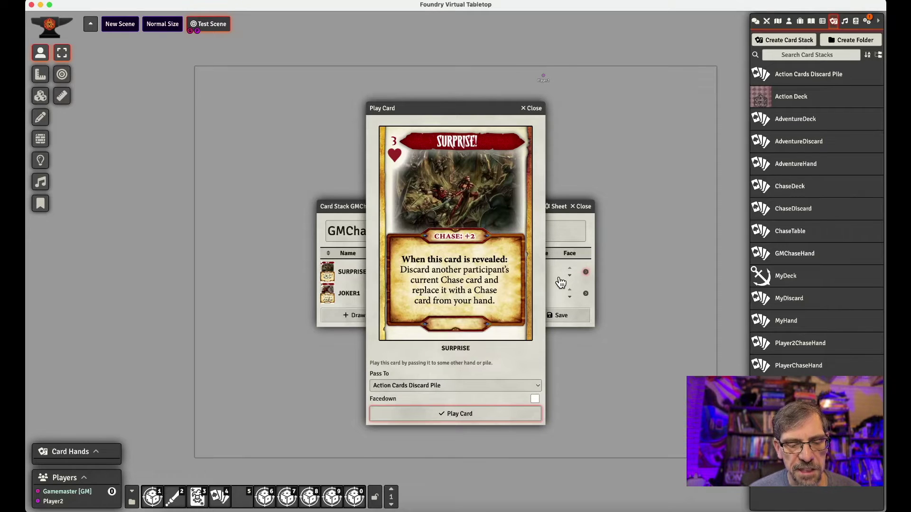
{"action": "left_click", "coordinate": [515, 384]}
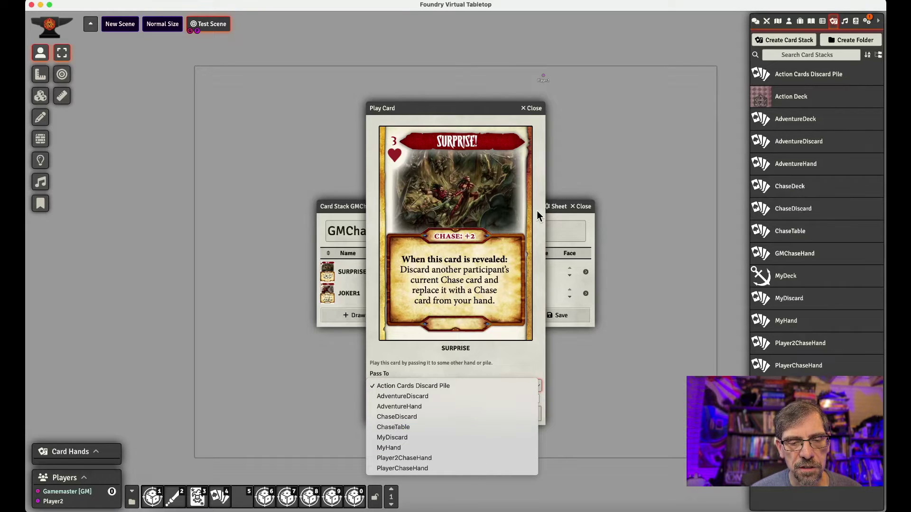
{"action": "left_click", "coordinate": [538, 109]}
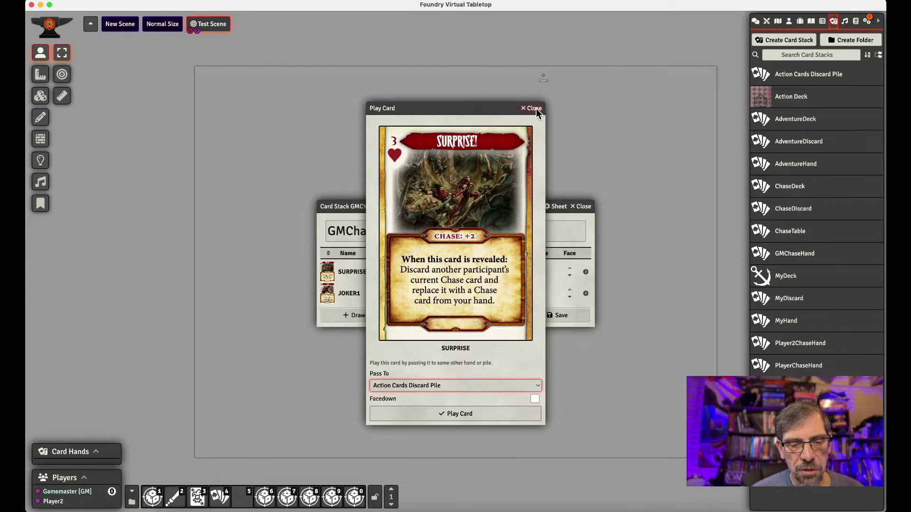
{"action": "left_click", "coordinate": [534, 109]}
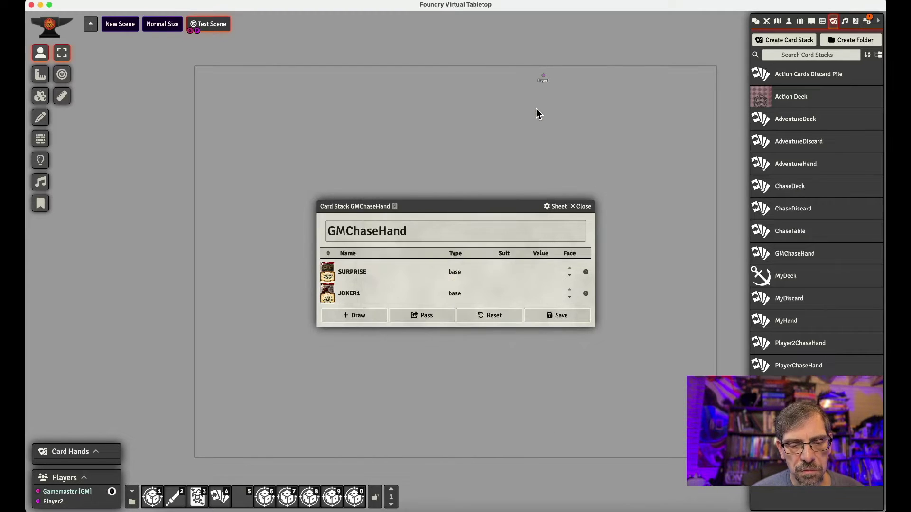
{"action": "left_click", "coordinate": [588, 207]}
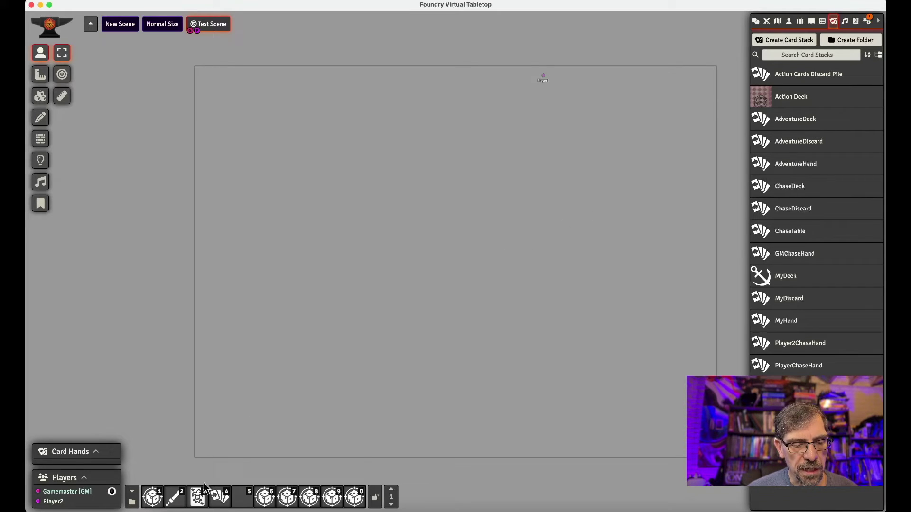
- Run the Play a Chase Card macro to view the cards in hand, and close the selection dialog without playing any
{"action": "left_click", "coordinate": [199, 497]}
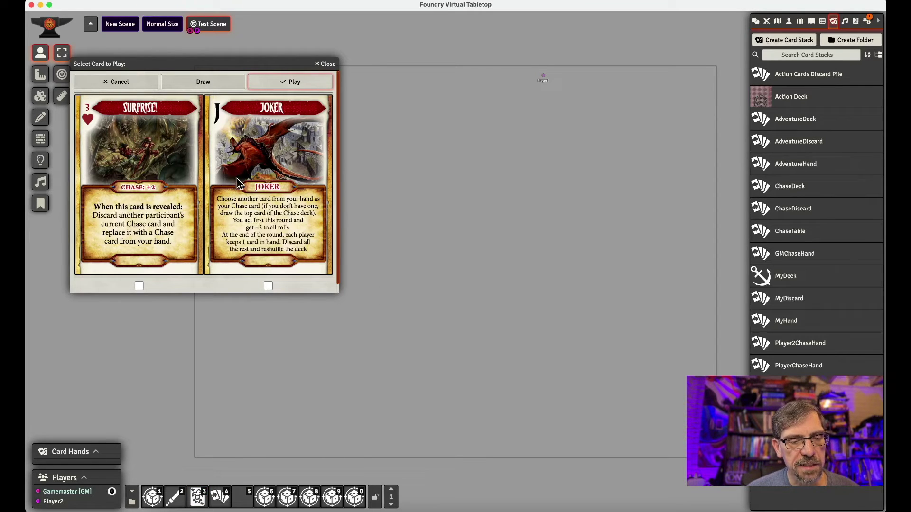
{"action": "left_click", "coordinate": [271, 282]}
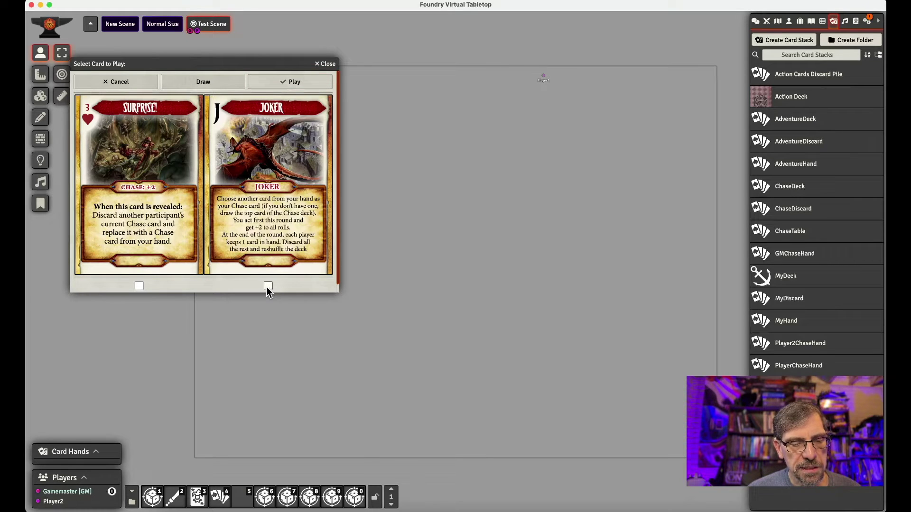
{"action": "left_click", "coordinate": [326, 66]}
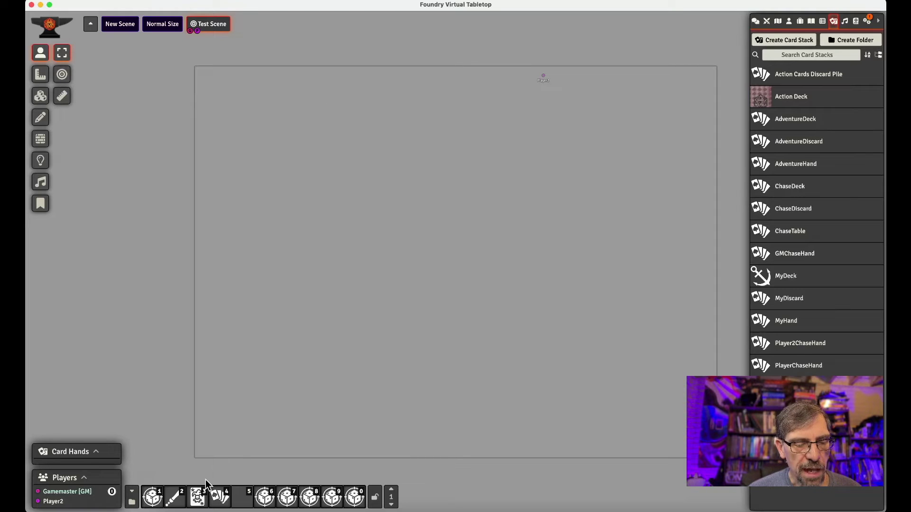
- Examine the hand, discard pile, deck and play-to-table settings in the Play a Chase Card macro's script and close it
{"action": "right_click", "coordinate": [197, 502]}
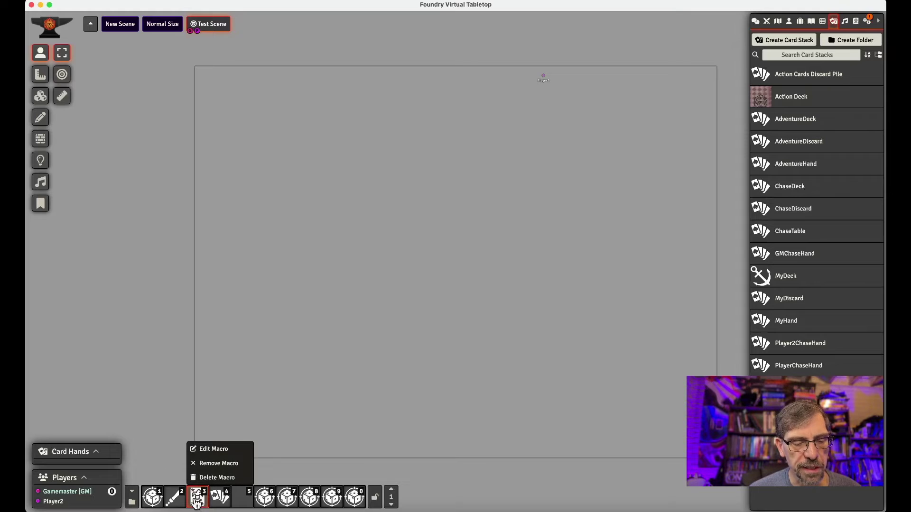
{"action": "left_click", "coordinate": [211, 450]}
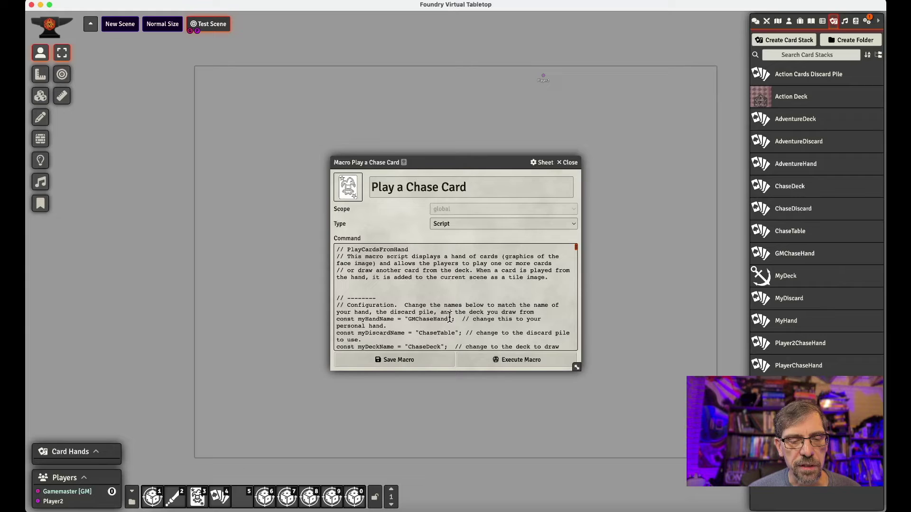
{"action": "scroll", "coordinate": [511, 285], "scroll_direction": "down", "scroll_amount": 1}
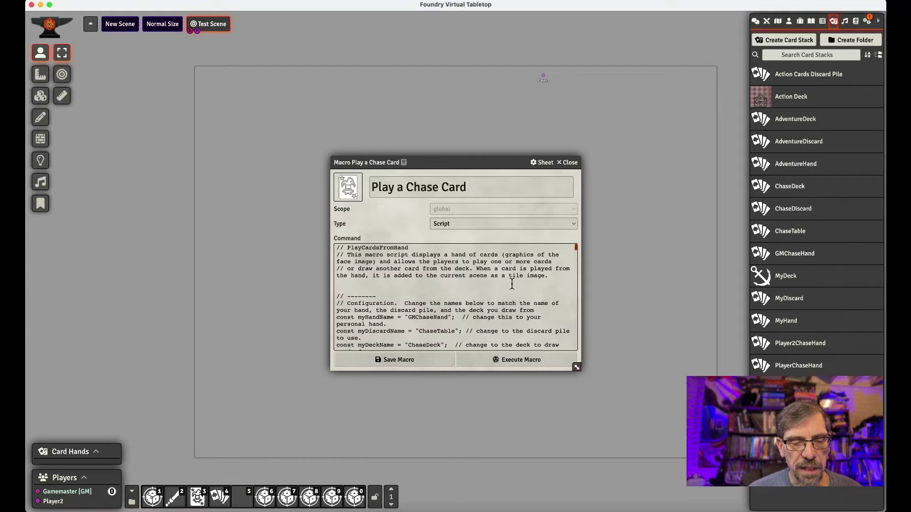
{"action": "scroll", "coordinate": [512, 285], "scroll_direction": "down", "scroll_amount": 2}
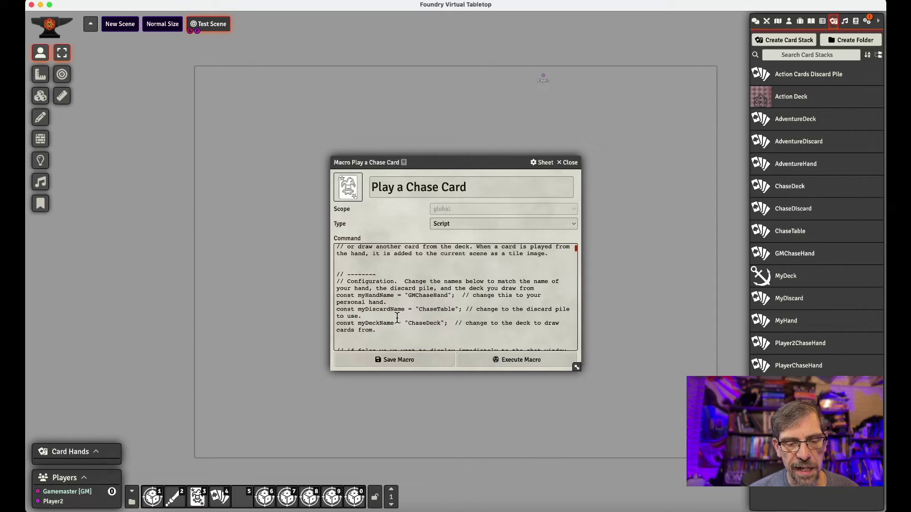
{"action": "scroll", "coordinate": [397, 317], "scroll_direction": "down", "scroll_amount": 3}
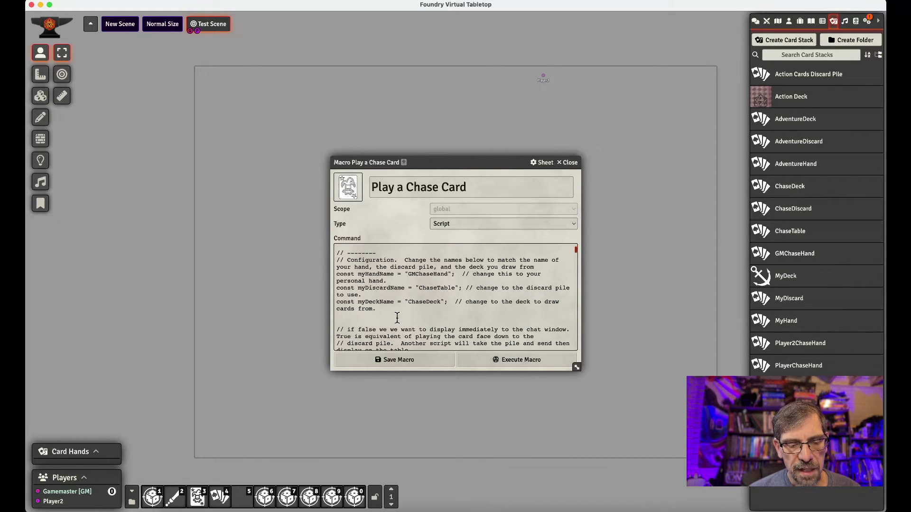
{"action": "scroll", "coordinate": [397, 318], "scroll_direction": "down", "scroll_amount": 2}
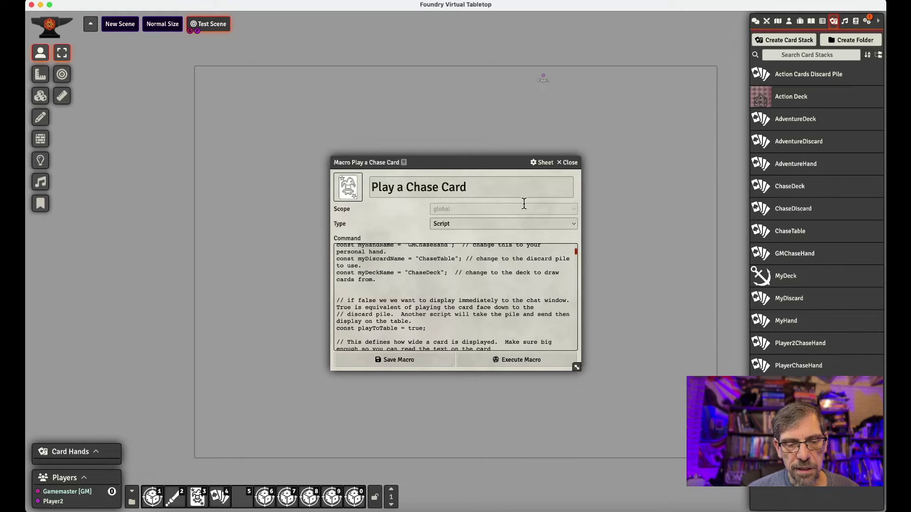
{"action": "left_click", "coordinate": [568, 163]}
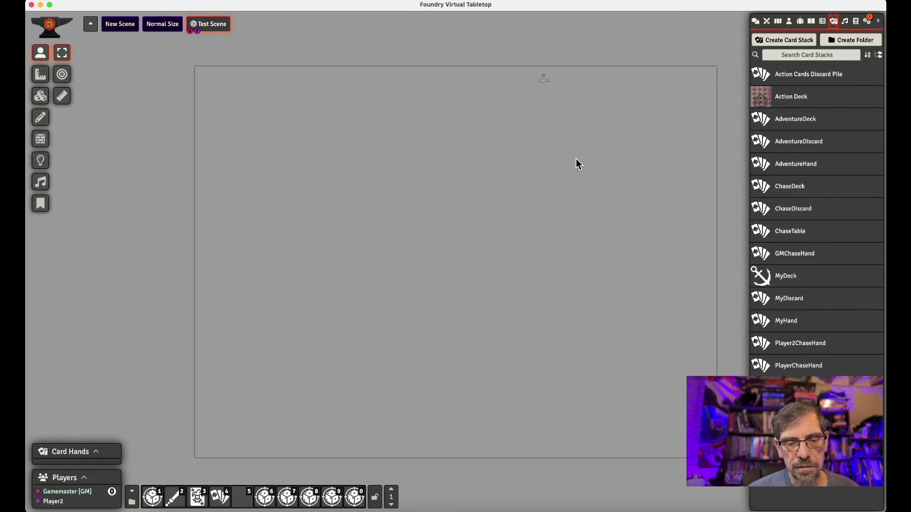
- Examine the pile, discard and card size settings in the Display Chase Table macro's script and close it
{"action": "right_click", "coordinate": [218, 497]}
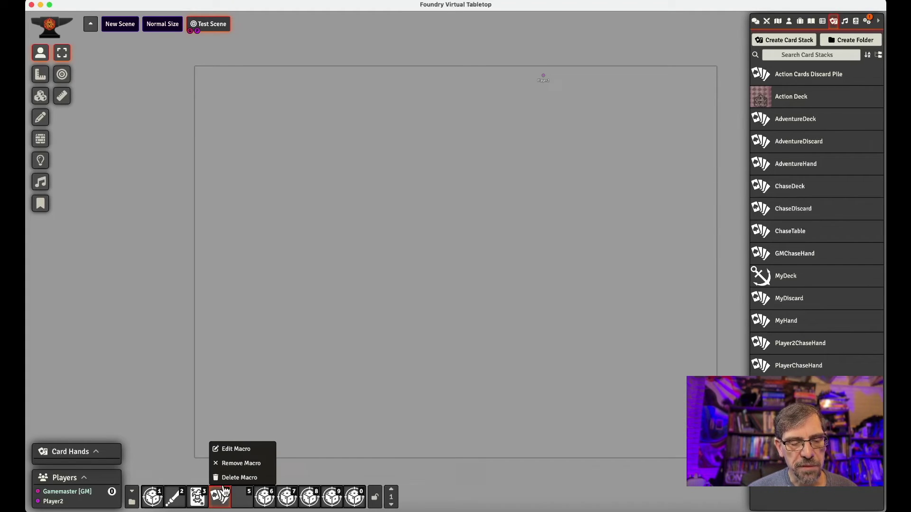
{"action": "left_click", "coordinate": [236, 451]}
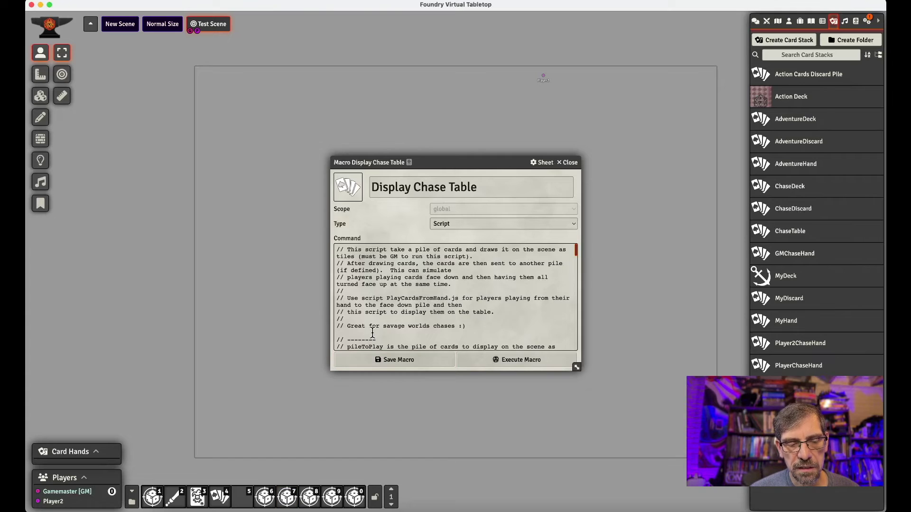
{"action": "scroll", "coordinate": [373, 337], "scroll_direction": "down", "scroll_amount": 6}
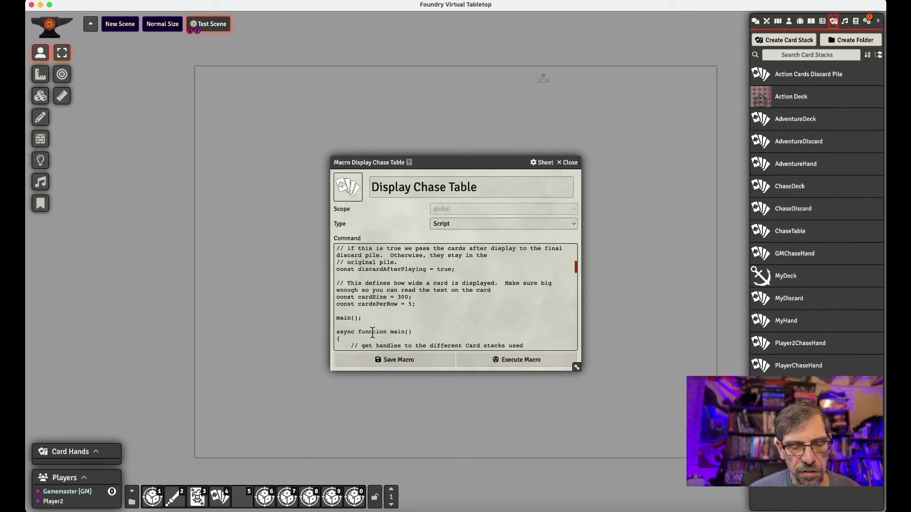
{"action": "scroll", "coordinate": [382, 318], "scroll_direction": "up", "scroll_amount": 2}
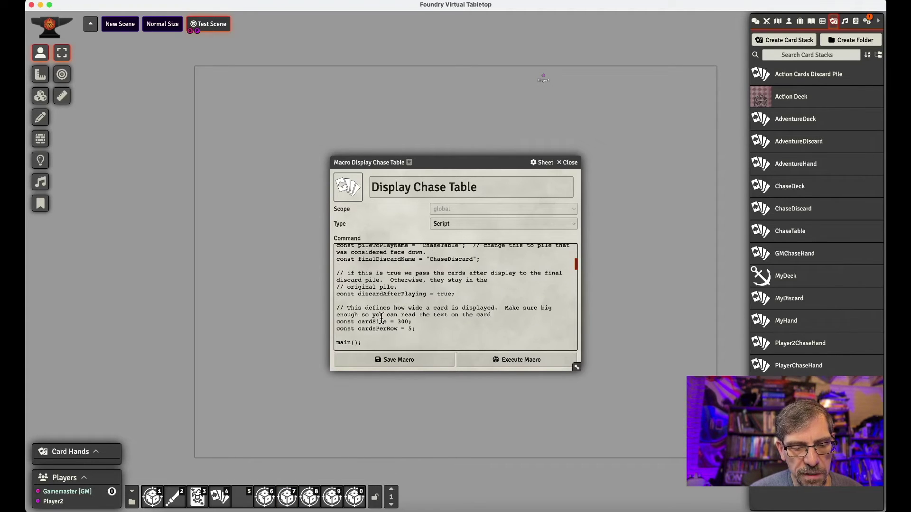
{"action": "scroll", "coordinate": [382, 318], "scroll_direction": "up", "scroll_amount": 3}
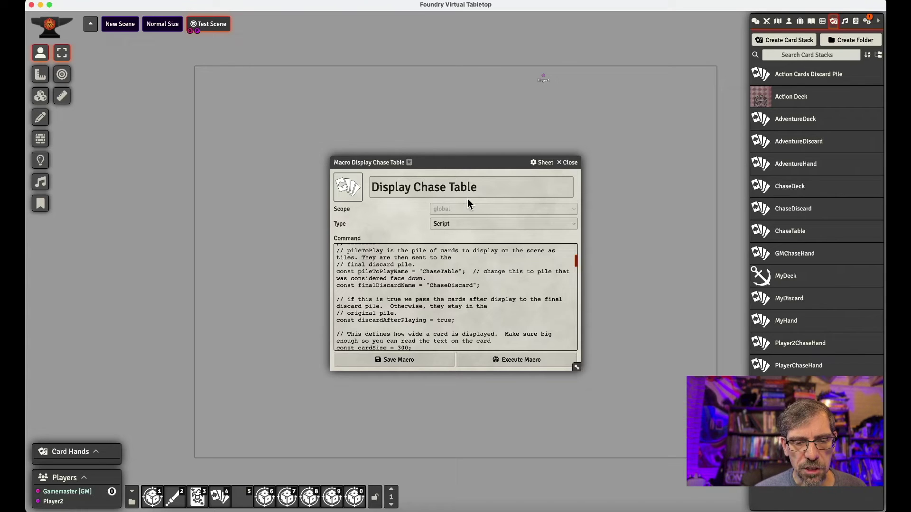
{"action": "left_click", "coordinate": [575, 162]}
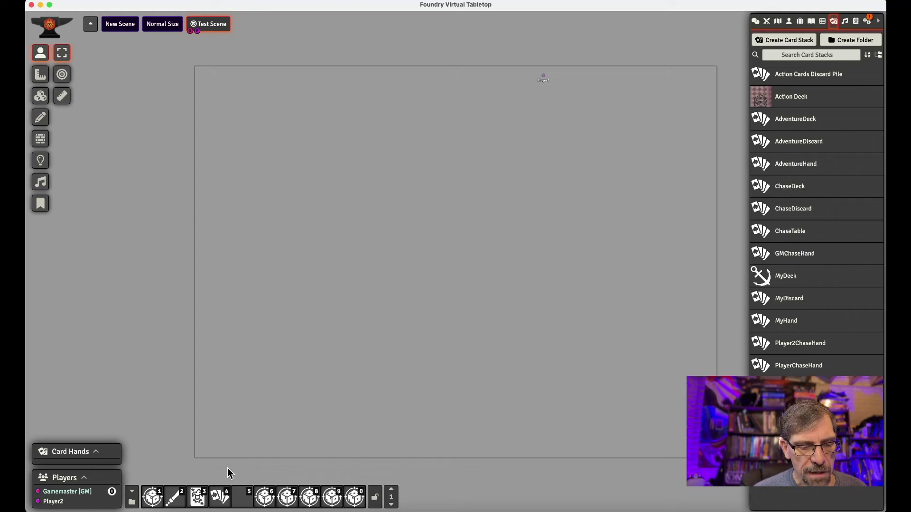
- Draw a card into the Gamemaster's hand with the Play a Chase Card macro and reopen the hand
{"action": "left_click", "coordinate": [202, 500]}
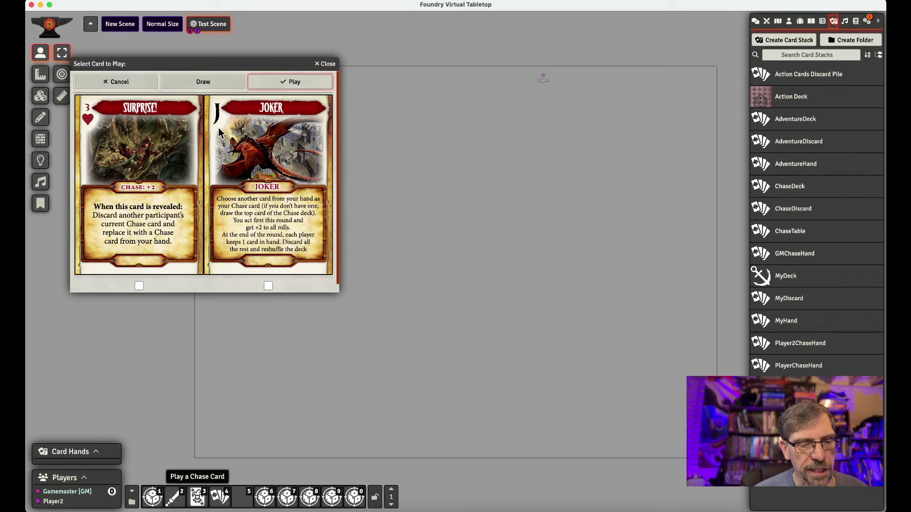
{"action": "left_click", "coordinate": [217, 90]}
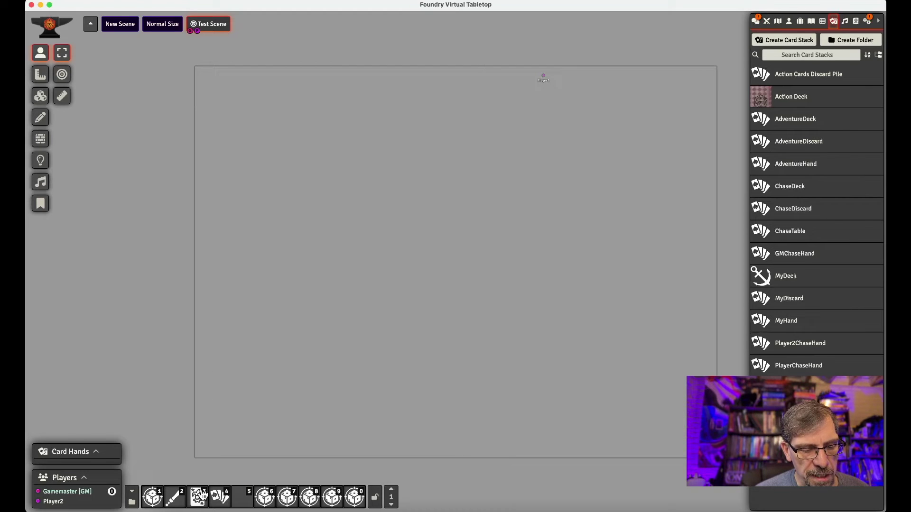
{"action": "left_click", "coordinate": [202, 496]}
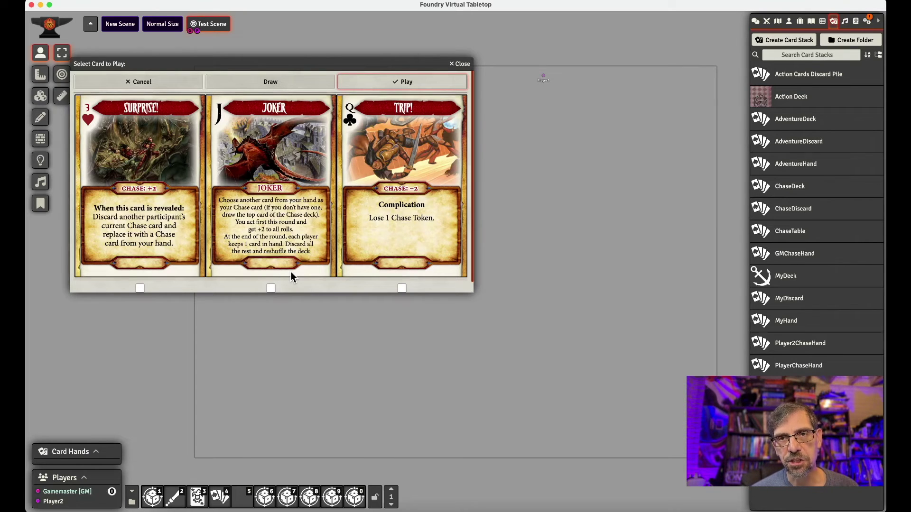
- Play the JOKER card from the hand and show it on the scene with the Display Chase Table macro
{"action": "left_click", "coordinate": [271, 288]}
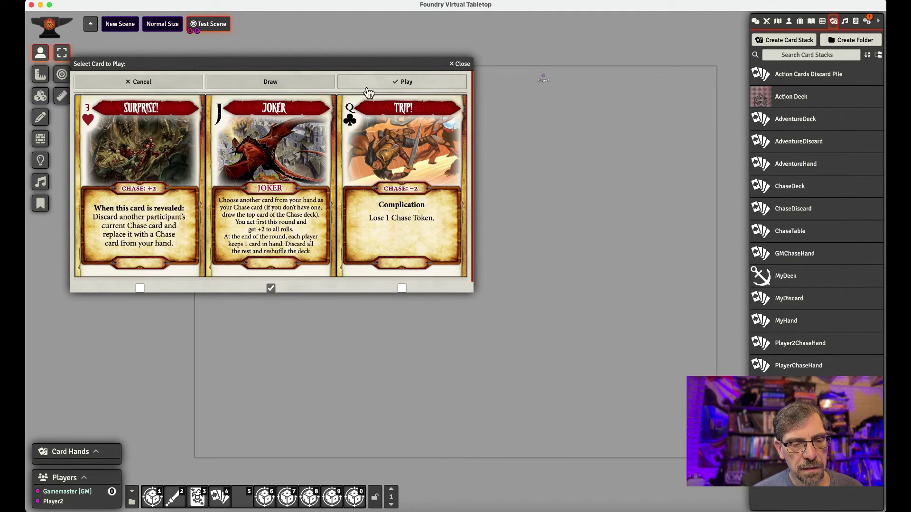
{"action": "left_click", "coordinate": [385, 81]}
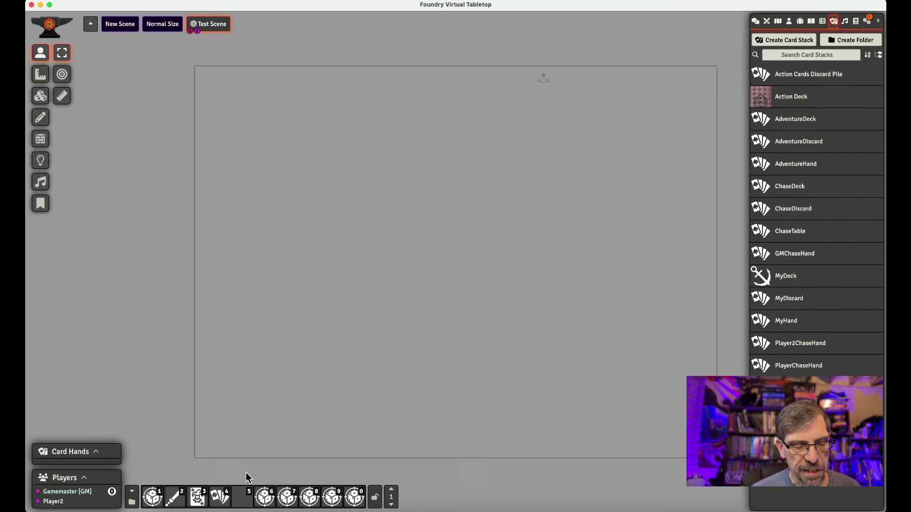
{"action": "left_click", "coordinate": [222, 499]}
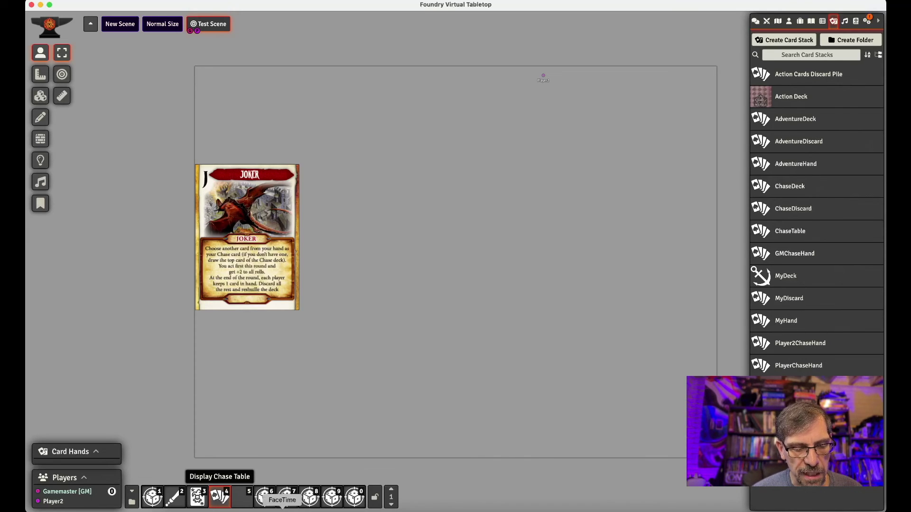
- Switch to Player2's session in Google Chrome, check the hand, discard and deck names in the Play Chase Card macro's script, and close it
{"action": "left_click", "coordinate": [261, 510]}
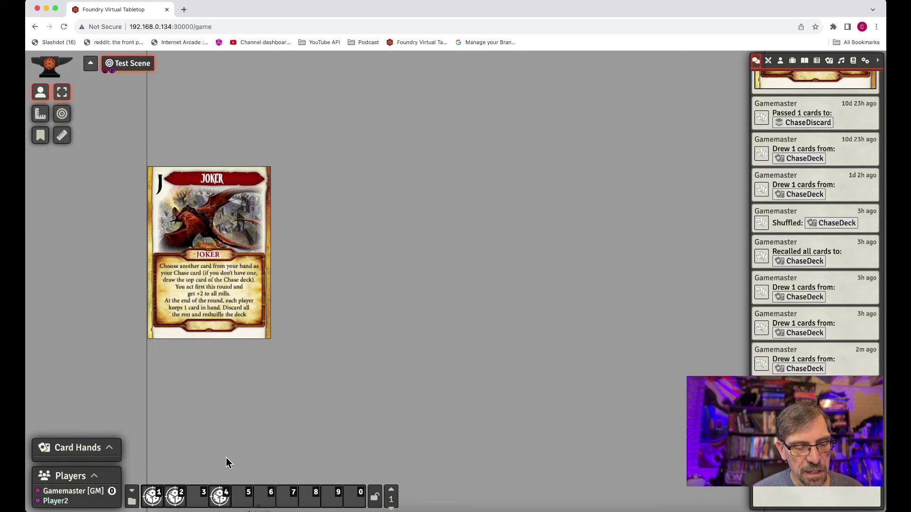
{"action": "right_click", "coordinate": [154, 499]}
{"action": "left_click", "coordinate": [156, 450]}
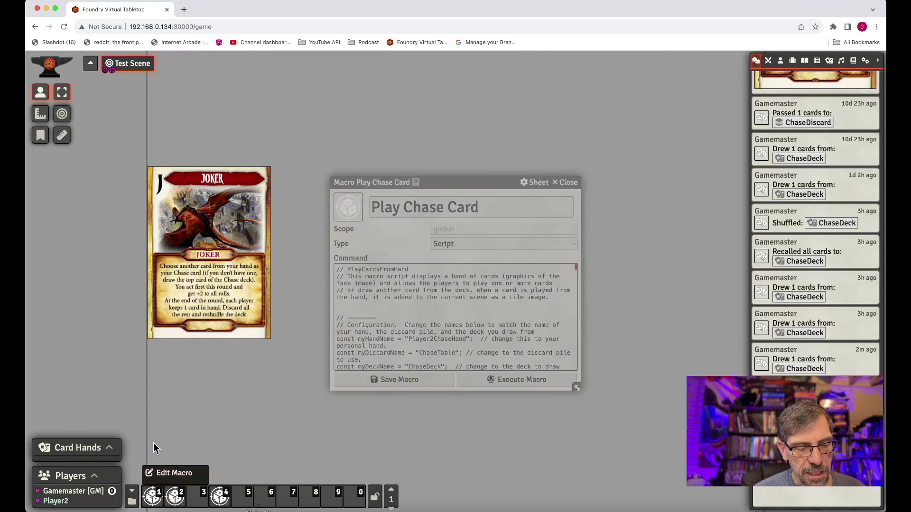
{"action": "left_click", "coordinate": [387, 313]}
{"action": "scroll", "coordinate": [386, 313], "scroll_direction": "down", "scroll_amount": 1}
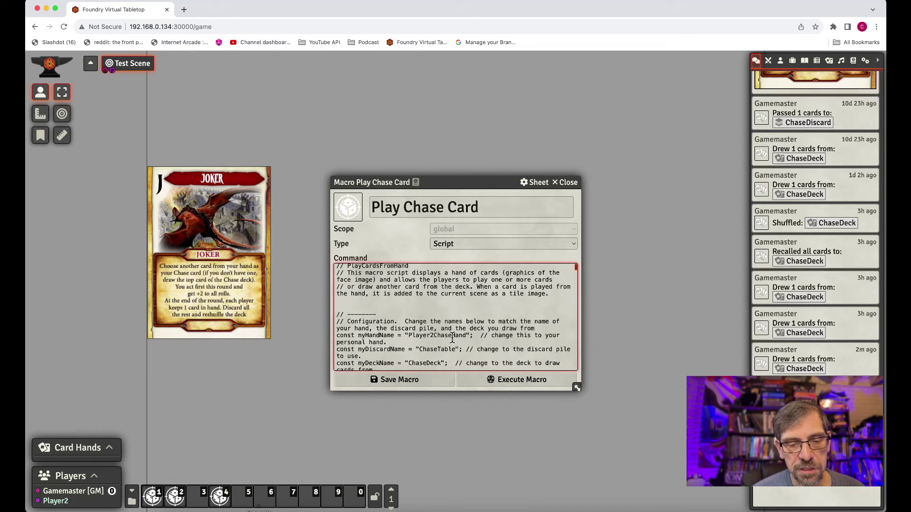
{"action": "left_click", "coordinate": [571, 184]}
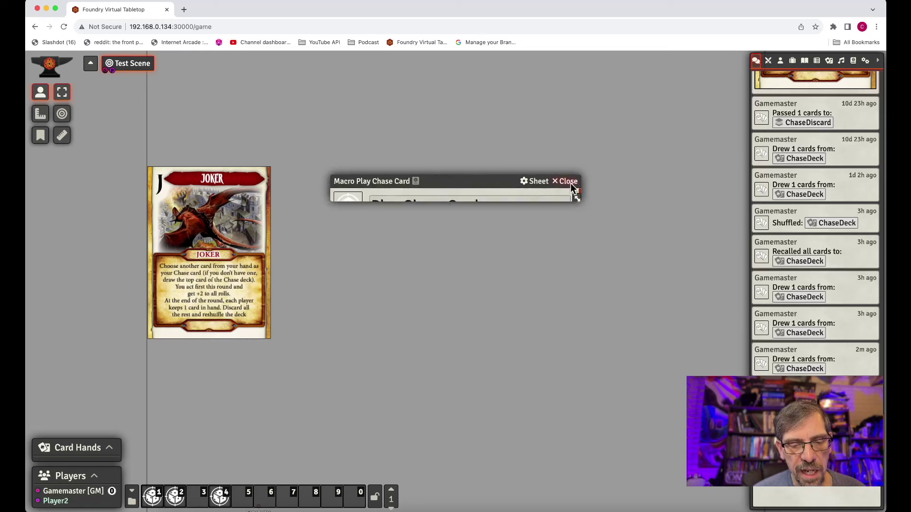
- Draw a card into Player2's hand with the Play Chase Card macro and reopen the hand
{"action": "left_click", "coordinate": [158, 501]}
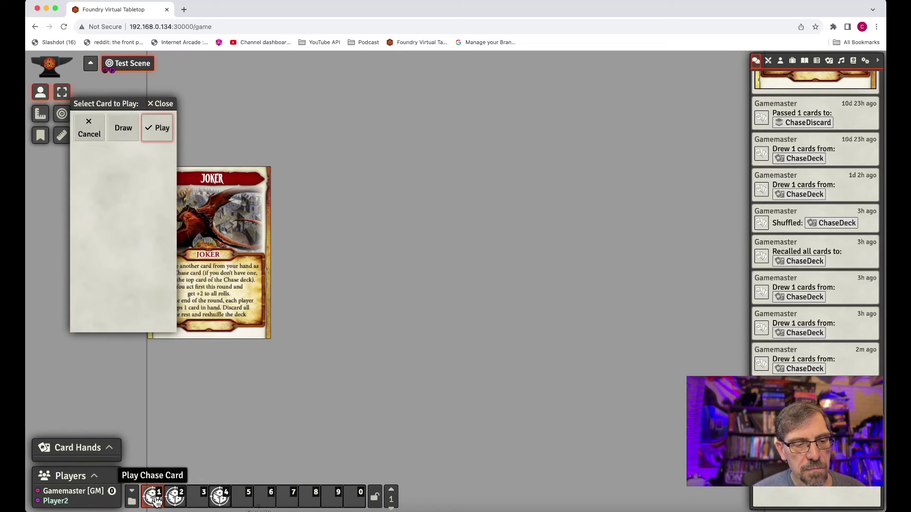
{"action": "left_click", "coordinate": [122, 133]}
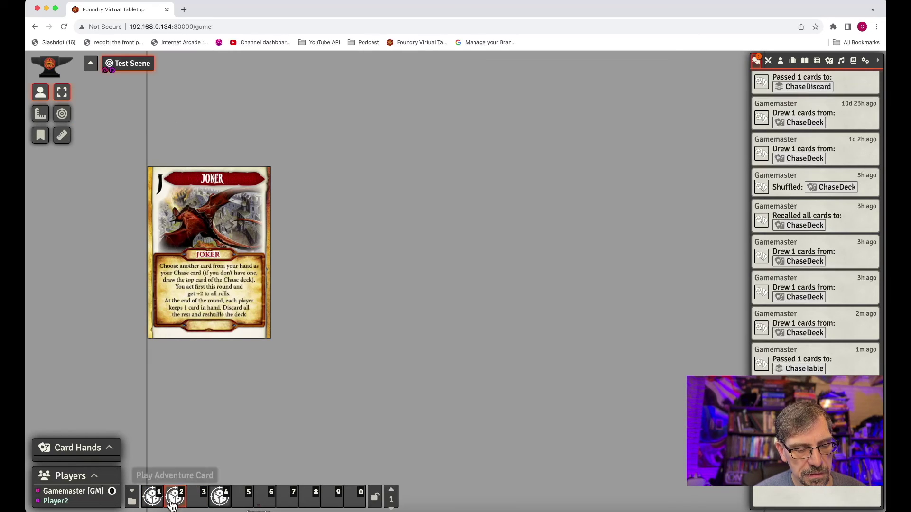
{"action": "left_click", "coordinate": [152, 497]}
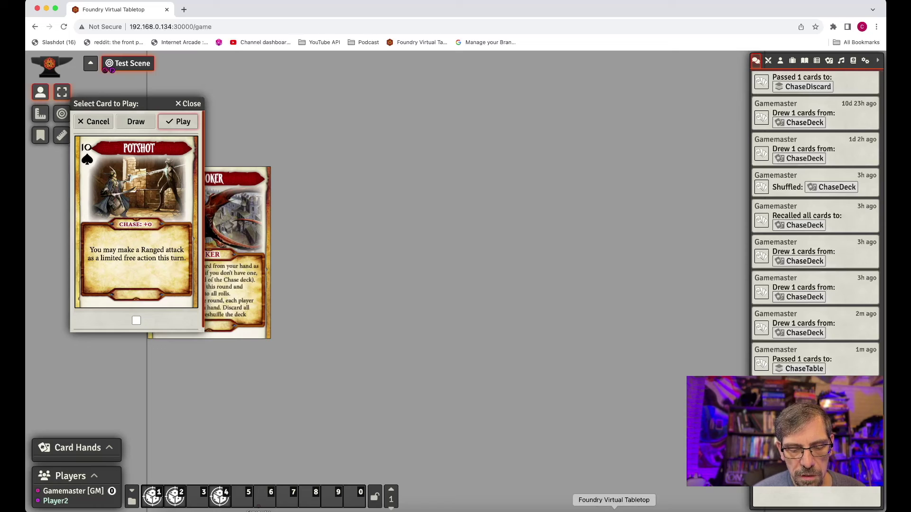
- Switch back to the Gamemaster's Foundry Virtual Tabletop window and delete the JOKER card tile from the scene
{"action": "left_click", "coordinate": [614, 509]}
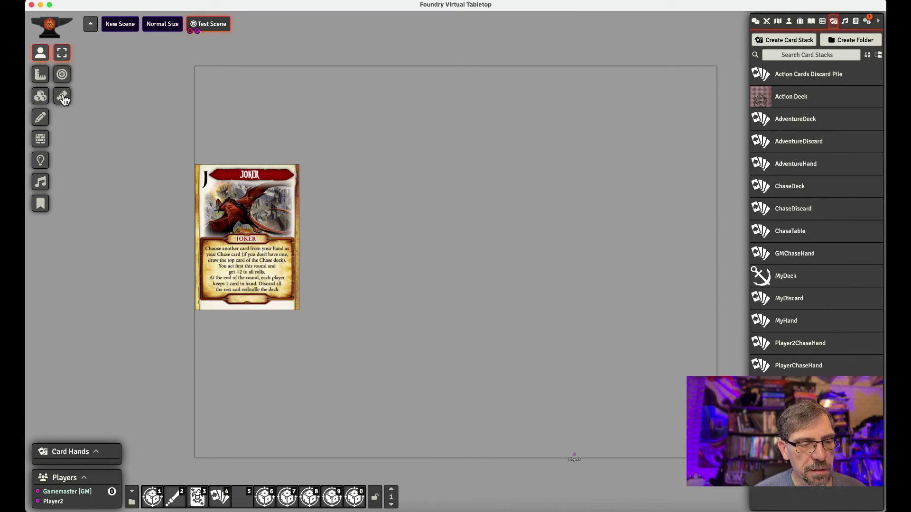
{"action": "left_click", "coordinate": [42, 96]}
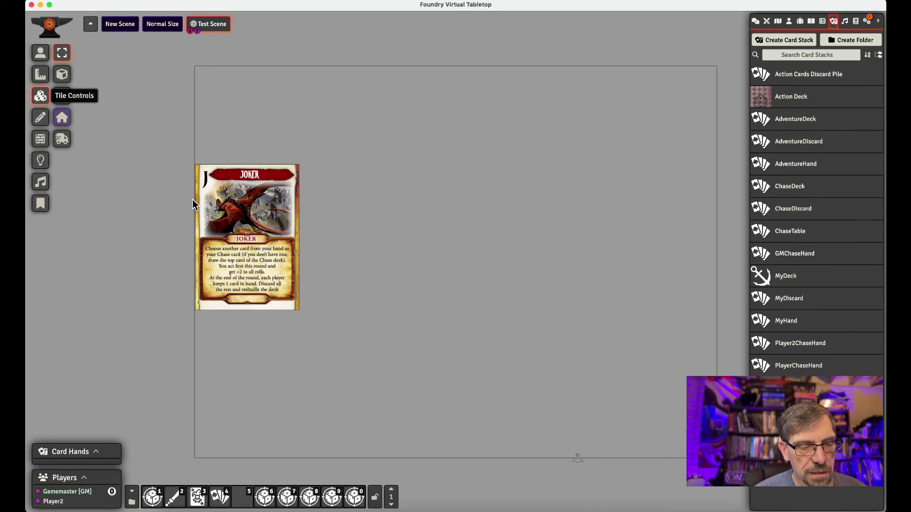
{"action": "left_click", "coordinate": [218, 220]}
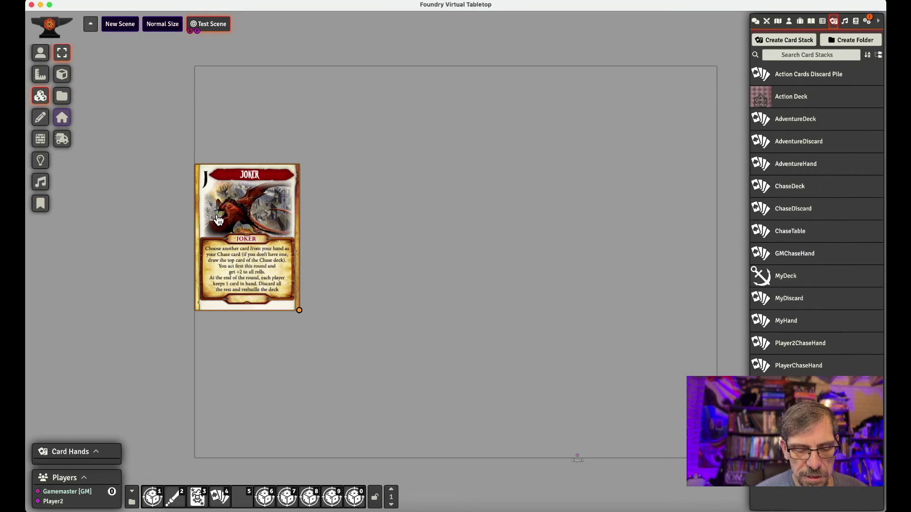
{"action": "key", "text": "Delete"}
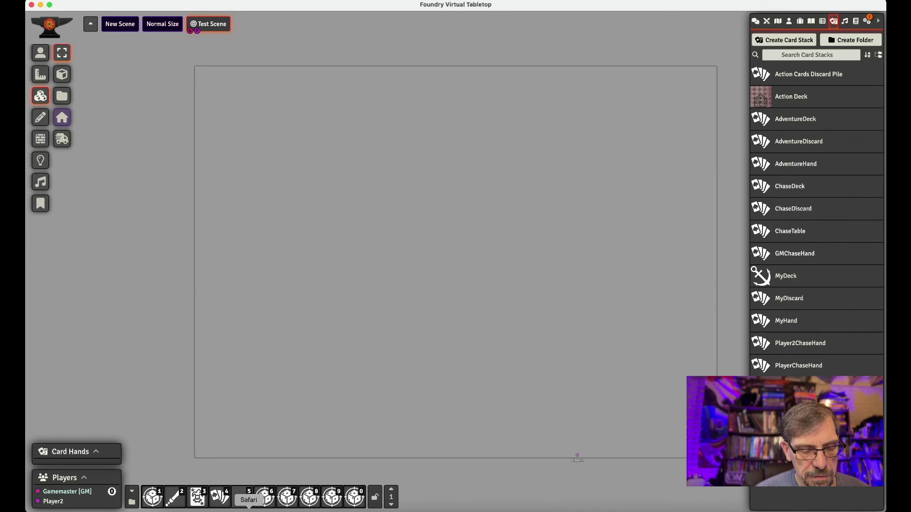
- Switch to Player2's session in Google Chrome and play the POTSHOT card from the hand
{"action": "left_click", "coordinate": [266, 510]}
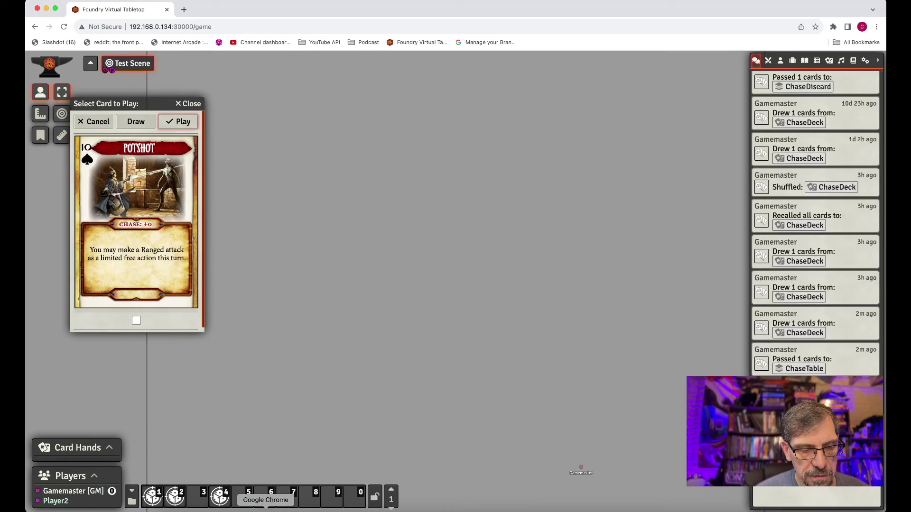
{"action": "left_click", "coordinate": [135, 321]}
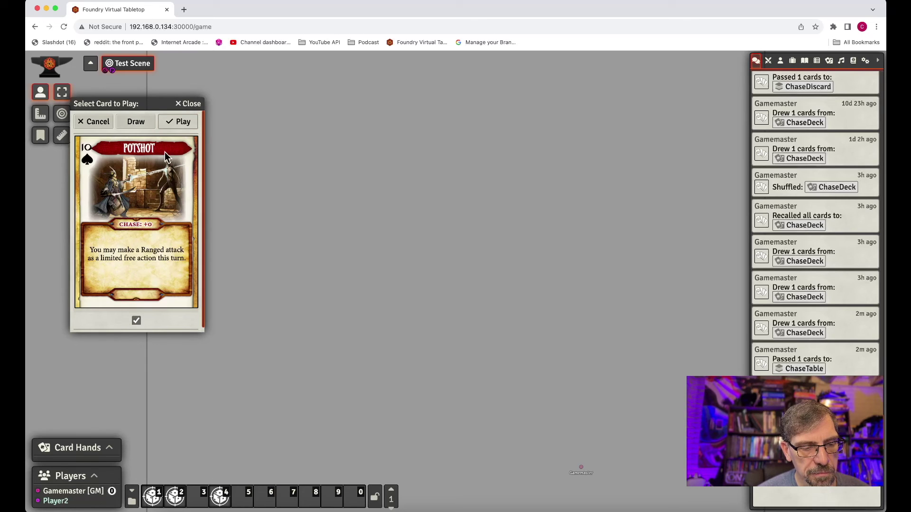
{"action": "left_click", "coordinate": [176, 122]}
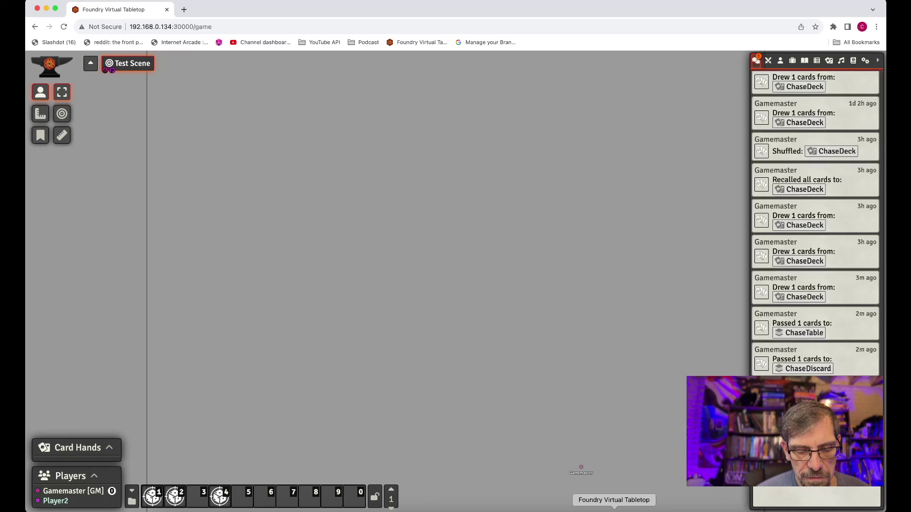
- Return to the Gamemaster's Foundry window, play the TRIP! card, and lay out the played cards on the scene with the Display Chase Table macro
{"action": "left_click", "coordinate": [605, 510]}
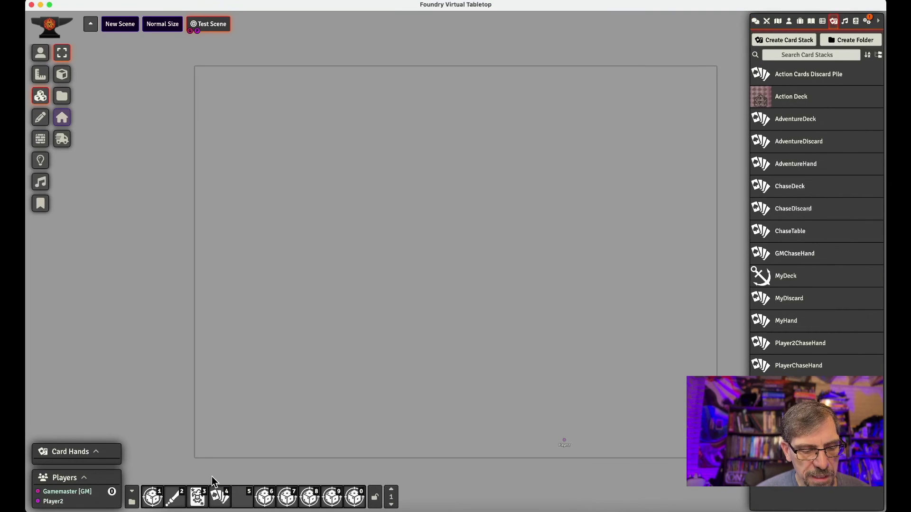
{"action": "left_click", "coordinate": [197, 497]}
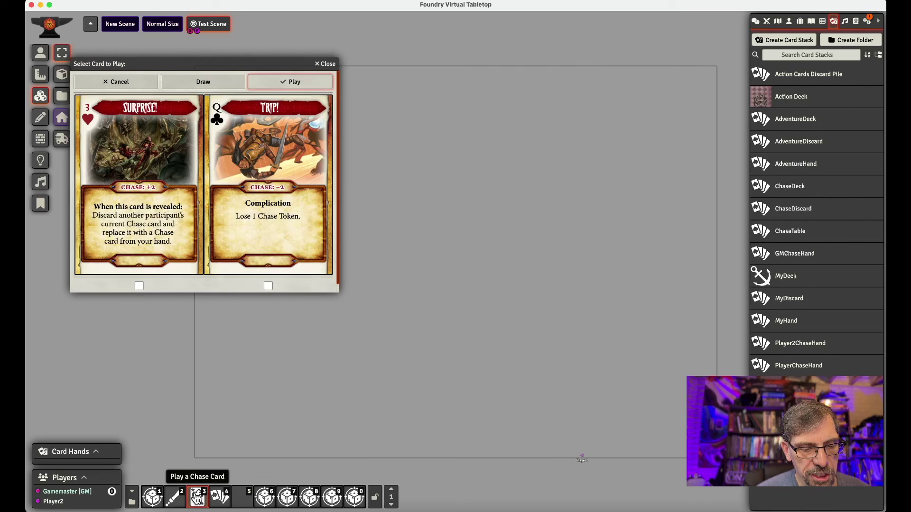
{"action": "left_click", "coordinate": [269, 286]}
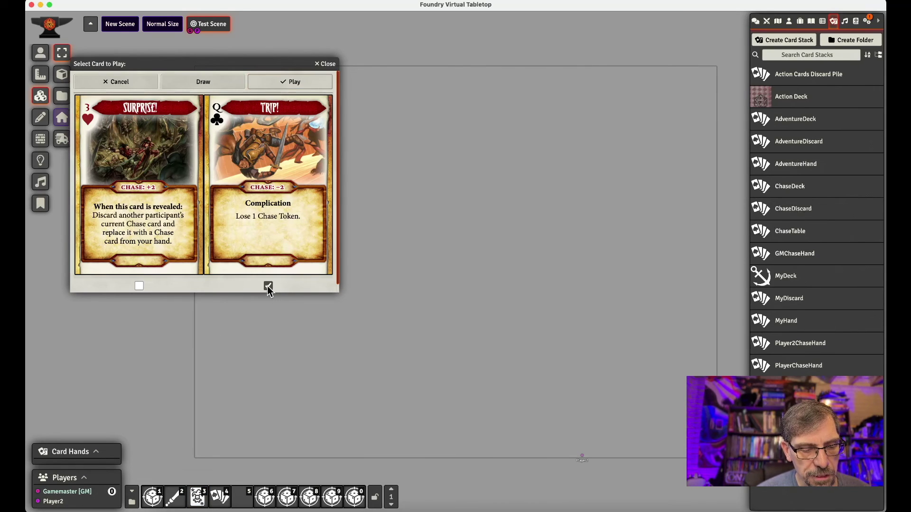
{"action": "left_click", "coordinate": [304, 84]}
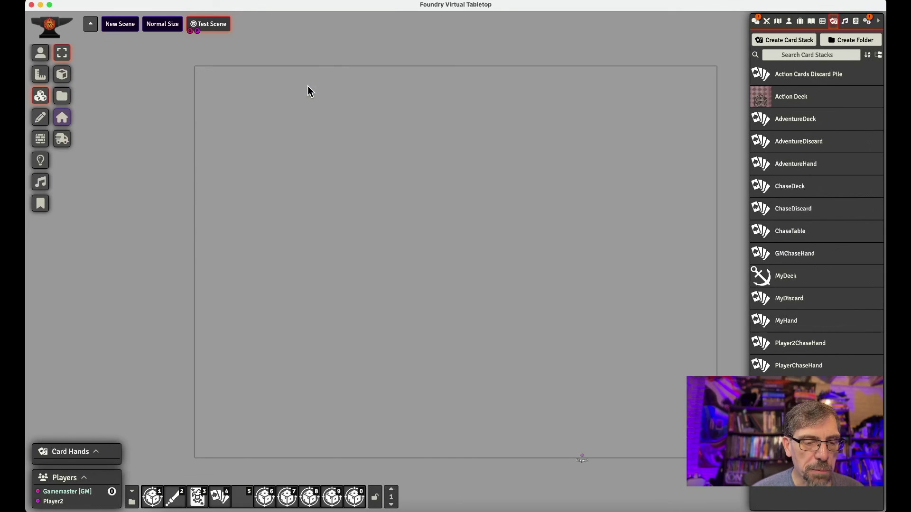
{"action": "left_click", "coordinate": [228, 498]}
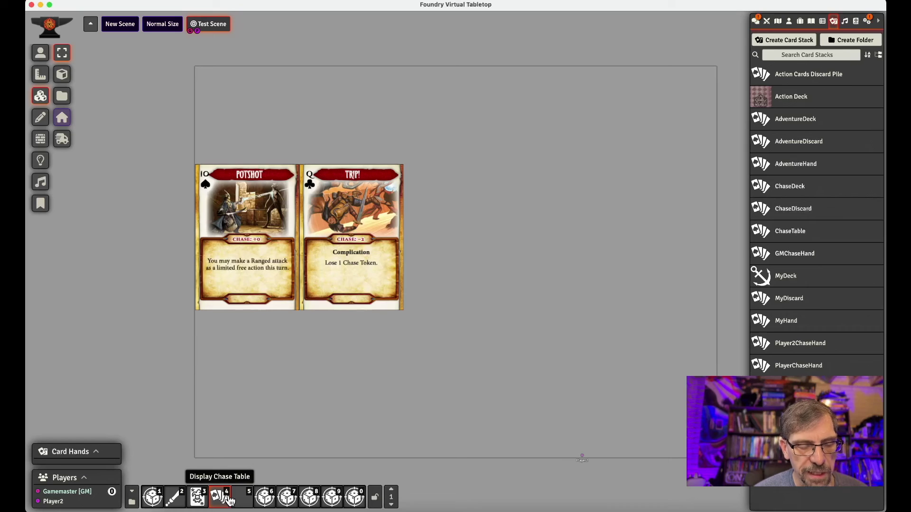